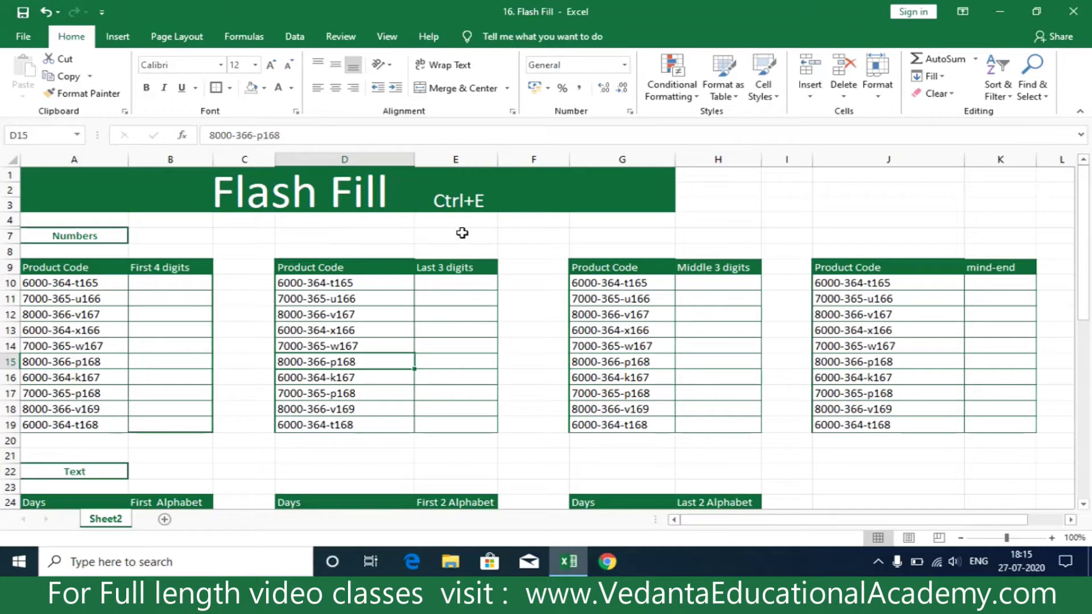
- Flash Fill the First 4 digits column from the example 6000 in B10
{"action": "left_click", "coordinate": [180, 283]}
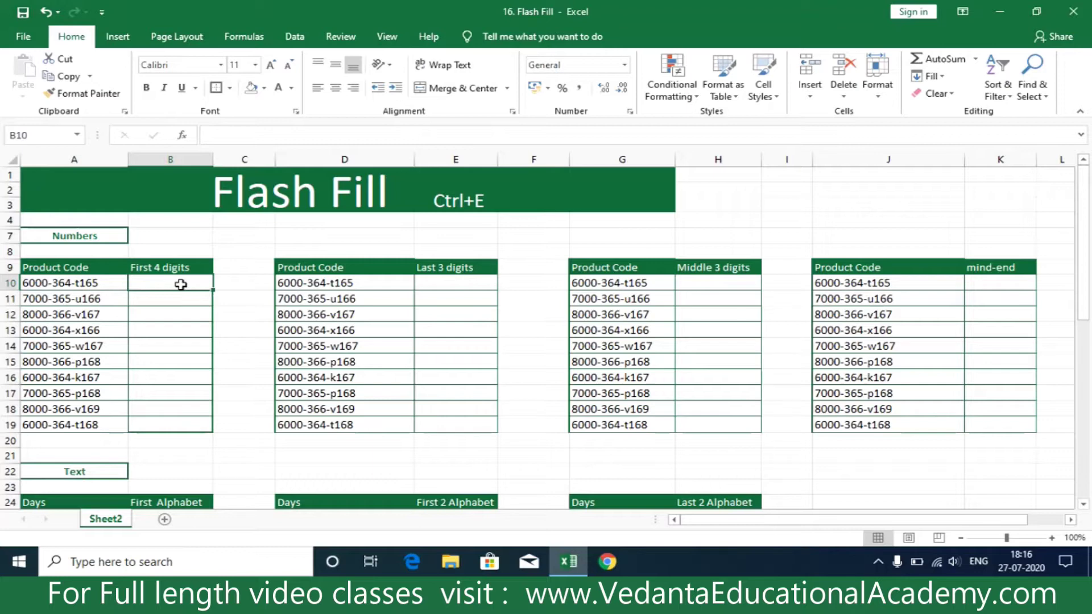
{"action": "type", "text": "6000"}
{"action": "key", "text": "Return"}
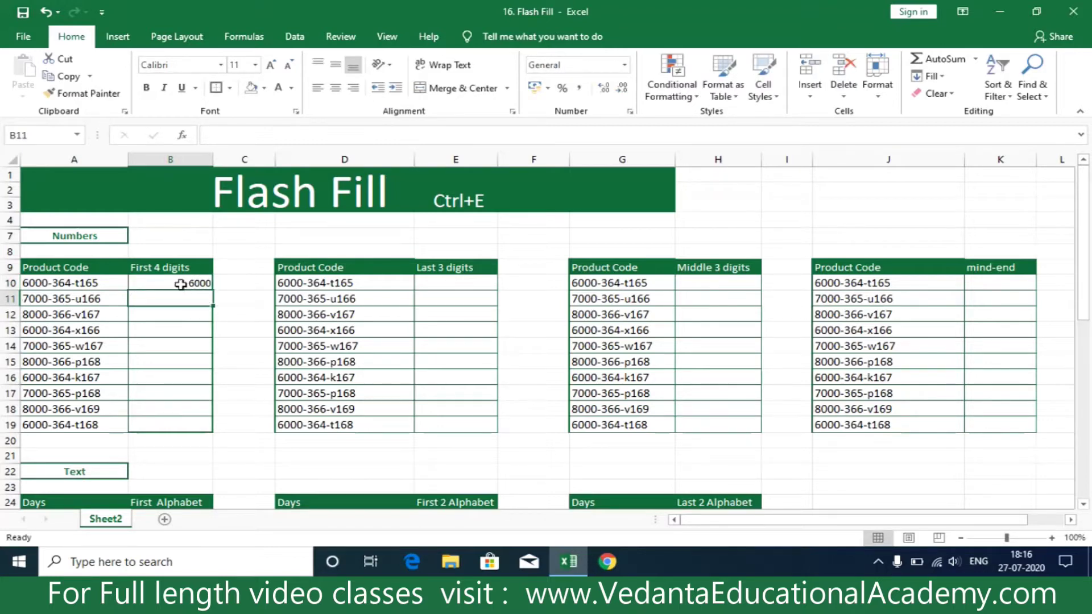
{"action": "key", "text": "ctrl+e"}
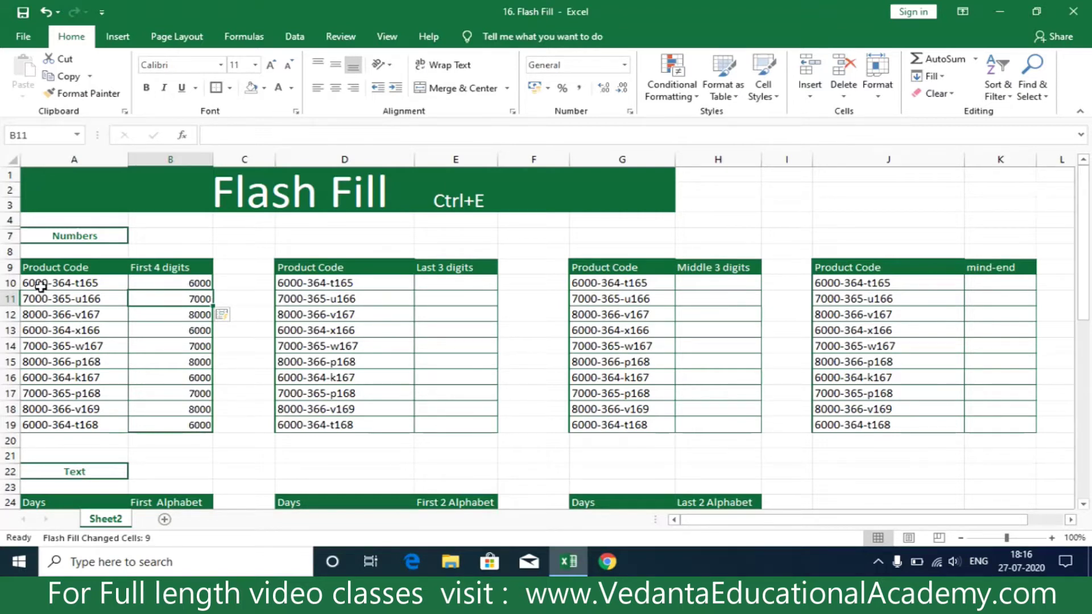
- Flash Fill the Last 3 digits column from the example 165 in E10
{"action": "left_click", "coordinate": [459, 282]}
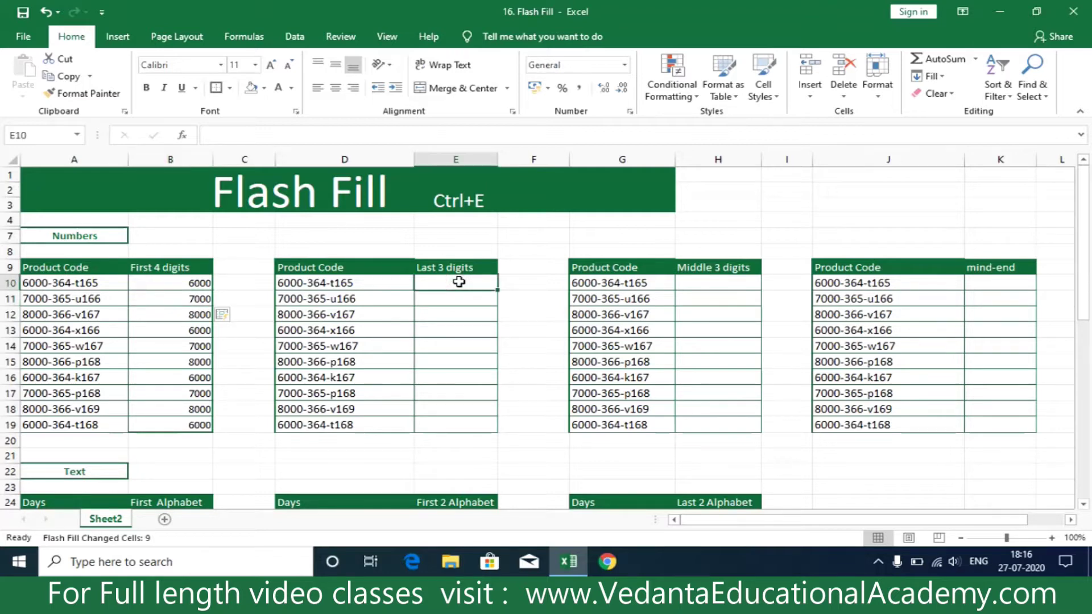
{"action": "type", "text": "165"}
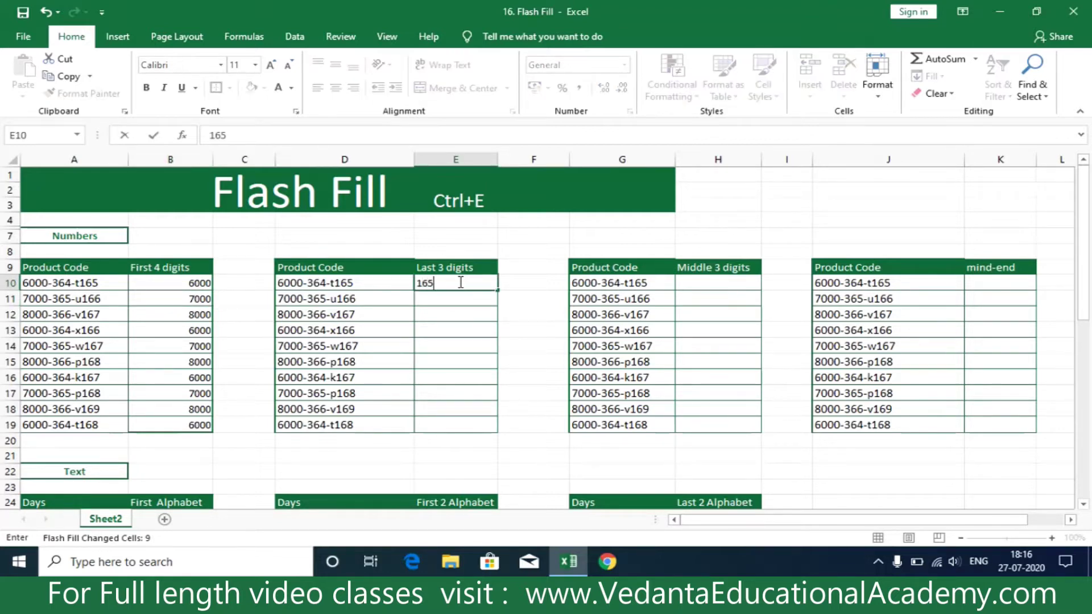
{"action": "key", "text": "Return"}
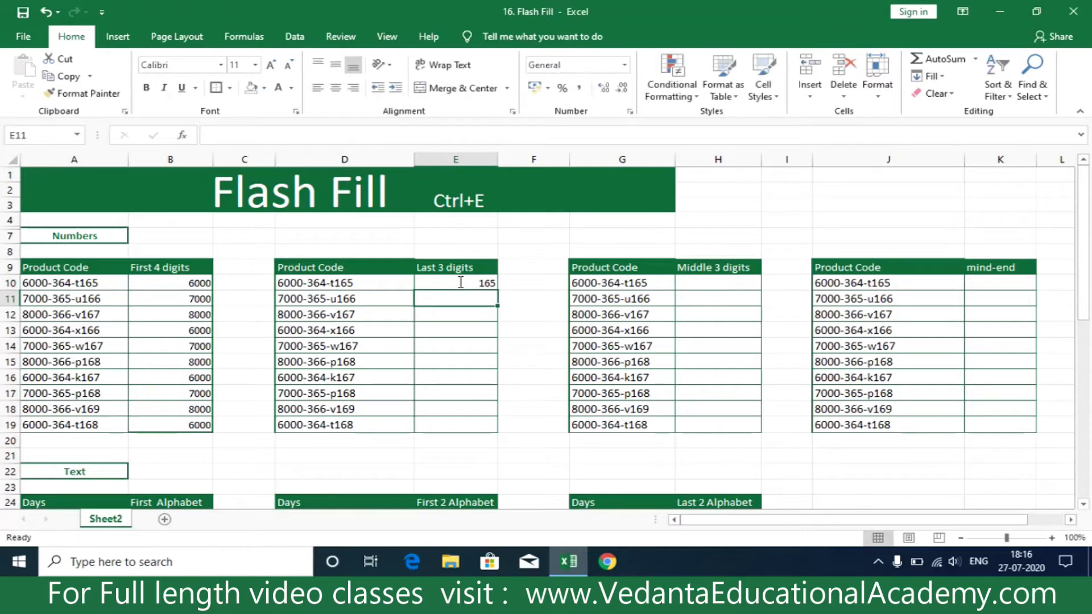
{"action": "key", "text": "ctrl+e"}
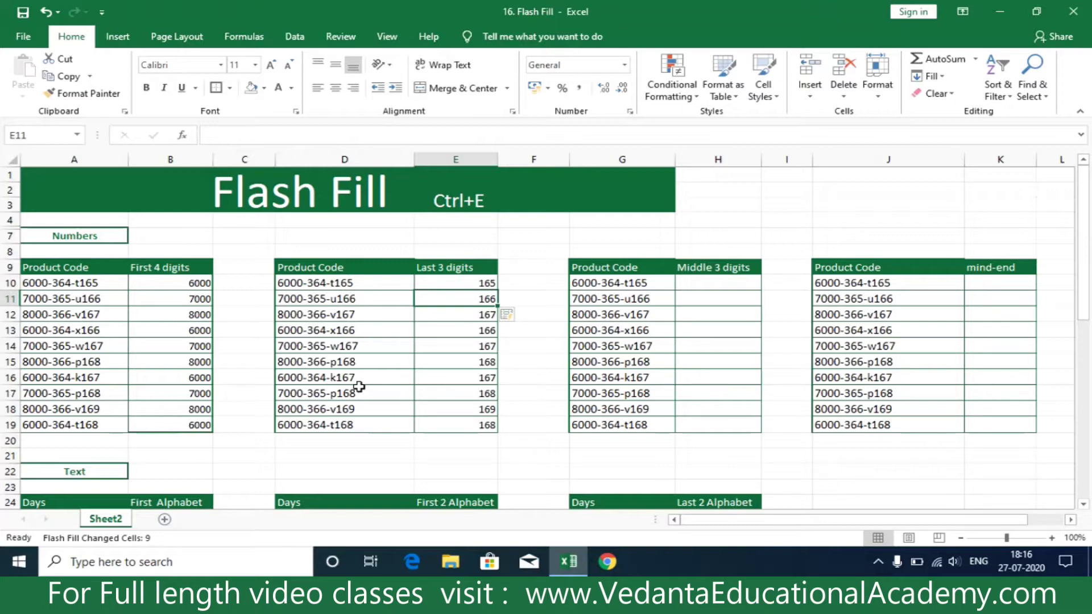
- Flash Fill the Middle 3 digits column from the example 364 in H10
{"action": "left_click", "coordinate": [717, 287]}
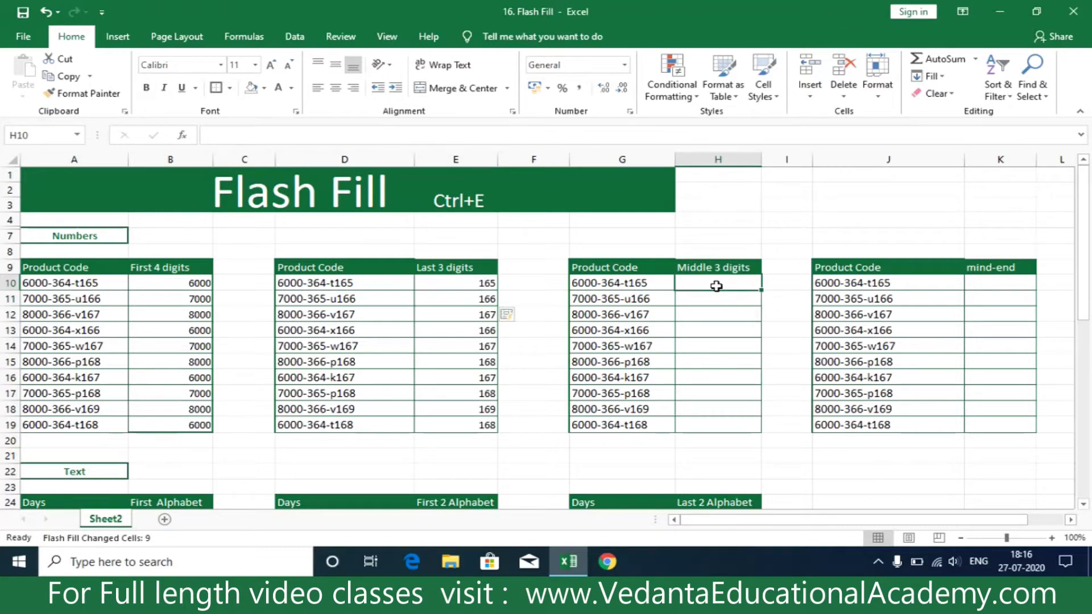
{"action": "type", "text": "364"}
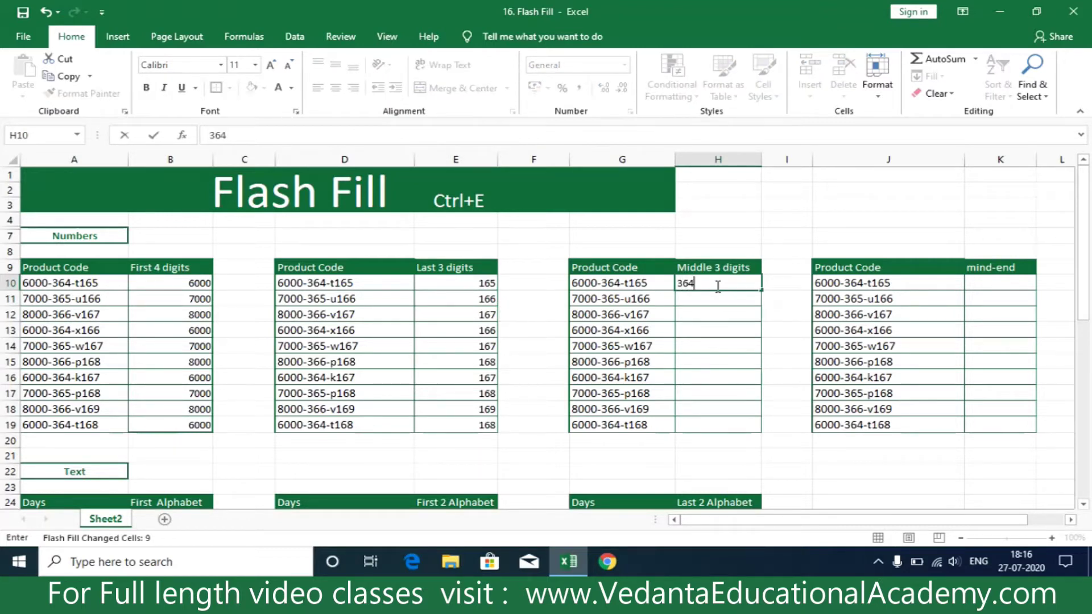
{"action": "key", "text": "Return"}
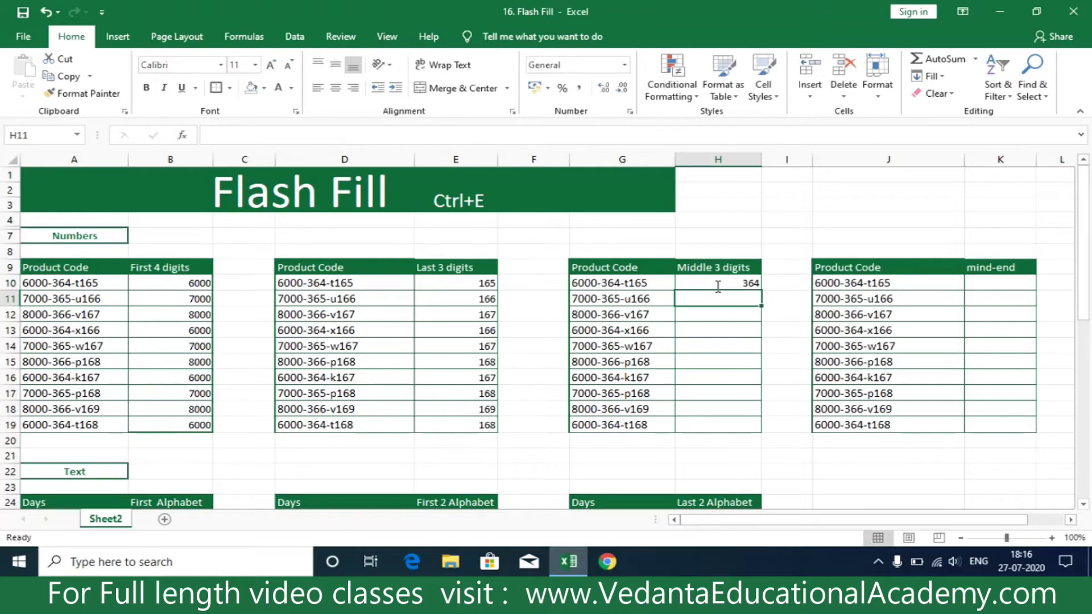
{"action": "key", "text": "ctrl+e"}
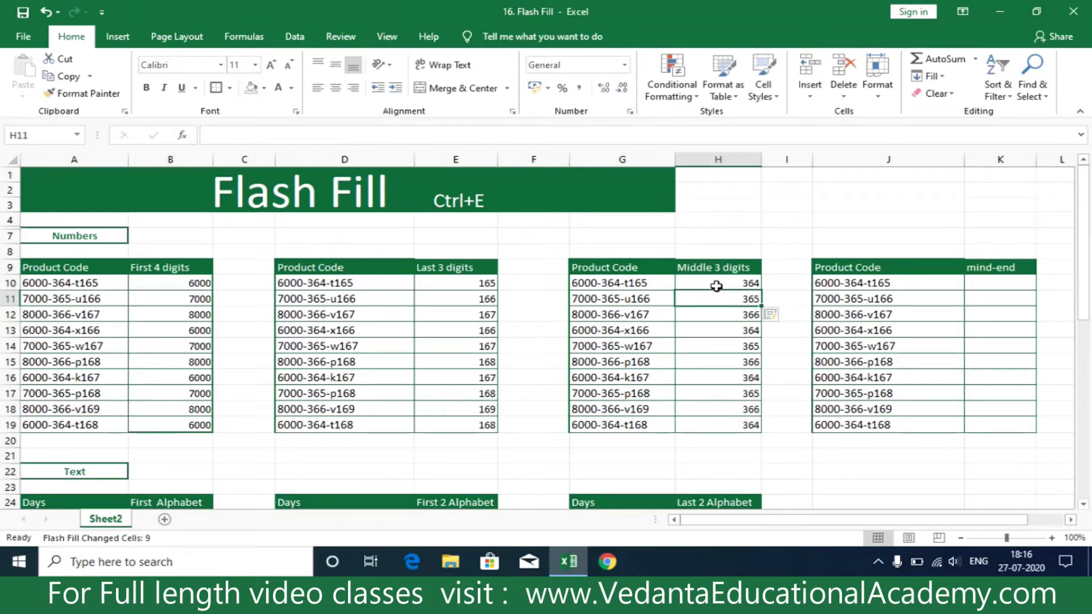
- Enter 364-t165 in K10 and Flash Fill the rest of the mind-end column
{"action": "left_click", "coordinate": [979, 283]}
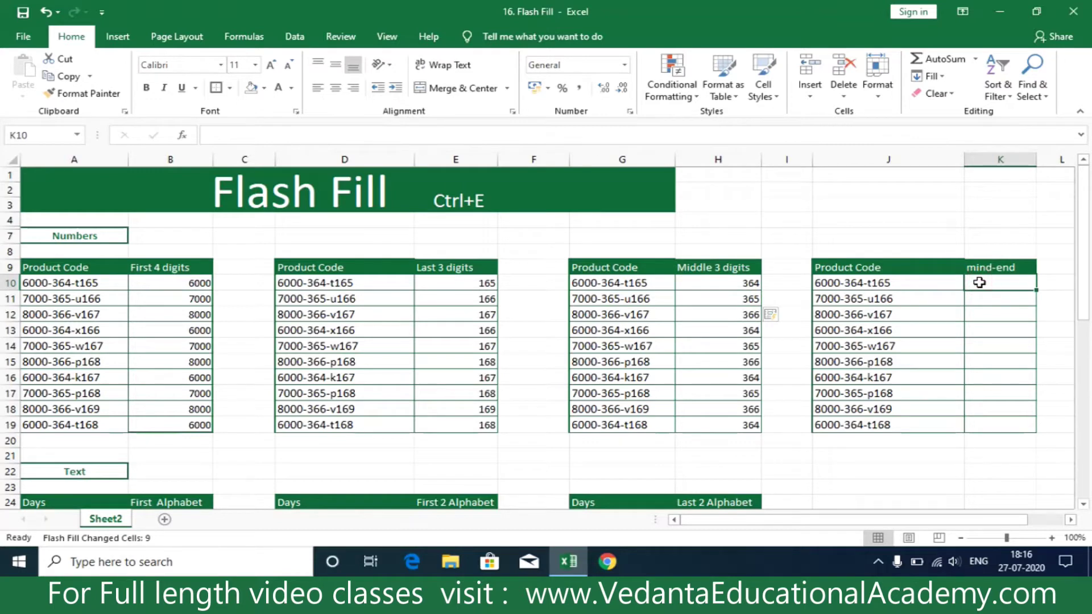
{"action": "type", "text": "364-"}
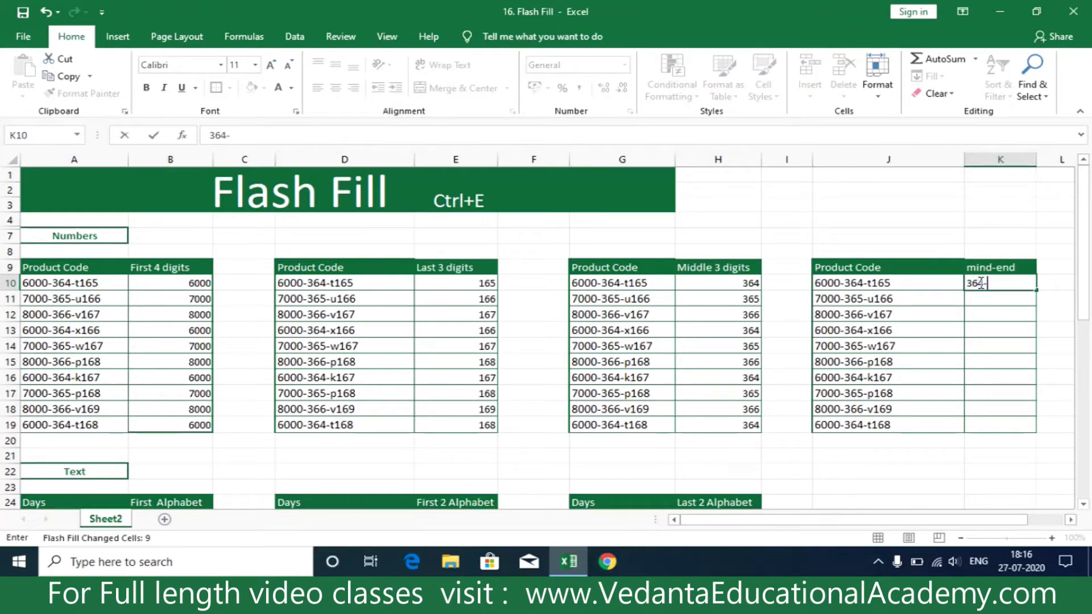
{"action": "type", "text": "y=t"}
{"action": "type", "text": "165"}
{"action": "key", "text": "BackSpace"}
{"action": "key", "text": "BackSpace"}
{"action": "key", "text": "BackSpace"}
{"action": "key", "text": "BackSpace"}
{"action": "key", "text": "BackSpace"}
{"action": "key", "text": "BackSpace"}
{"action": "type", "text": "t165"}
{"action": "key", "text": "Return"}
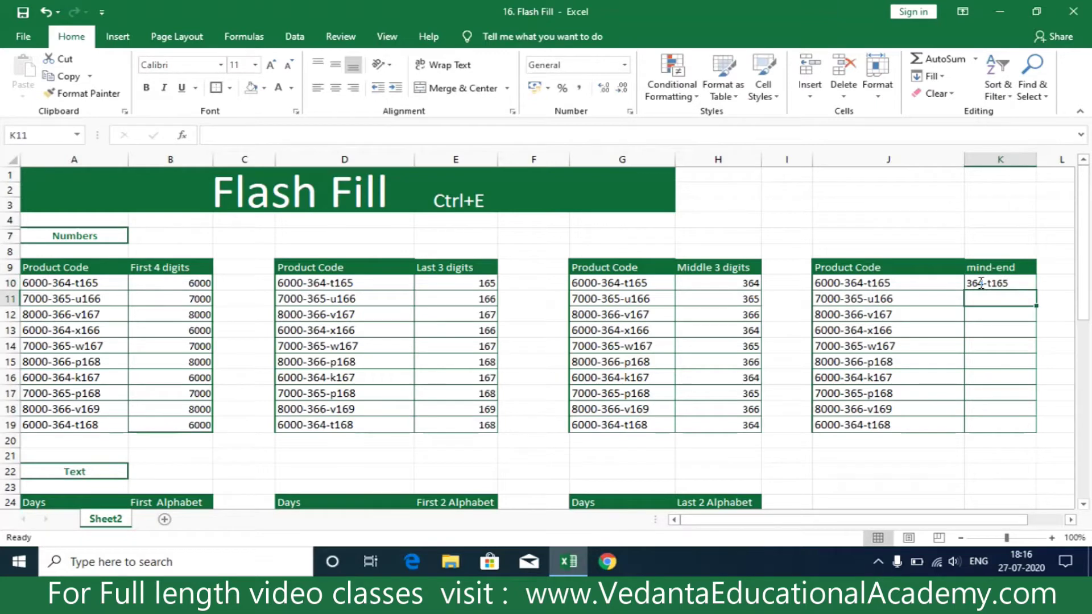
{"action": "key", "text": "ctrl+e"}
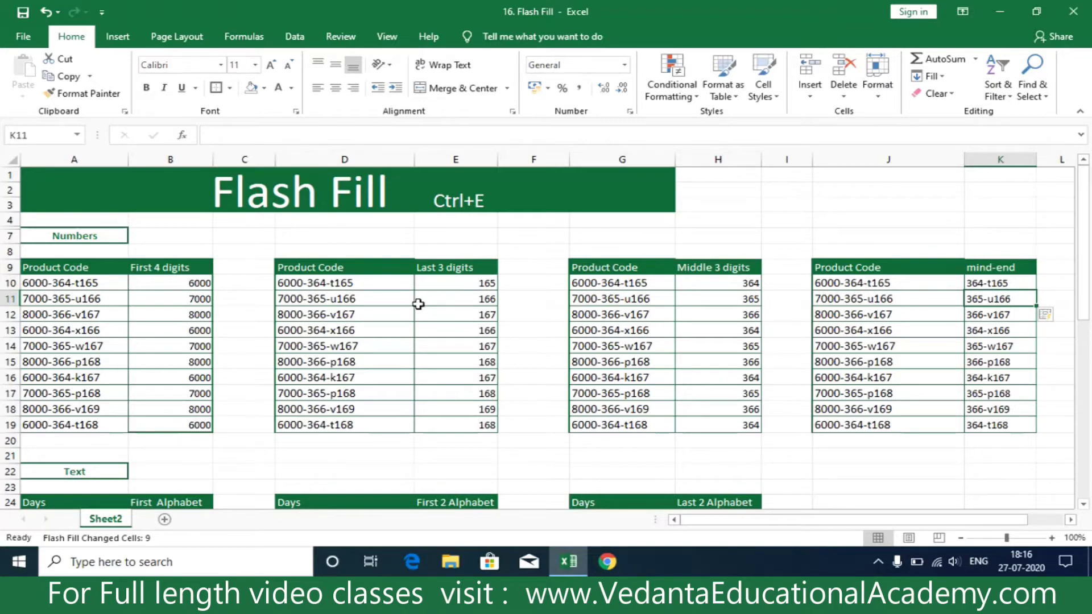
- Flash Fill the First Alphabet column from the example M in B25
{"action": "scroll", "coordinate": [419, 304], "scroll_direction": "down", "scroll_amount": 5}
{"action": "scroll", "coordinate": [418, 304], "scroll_direction": "up", "scroll_amount": 5}
{"action": "left_click", "coordinate": [81, 239]}
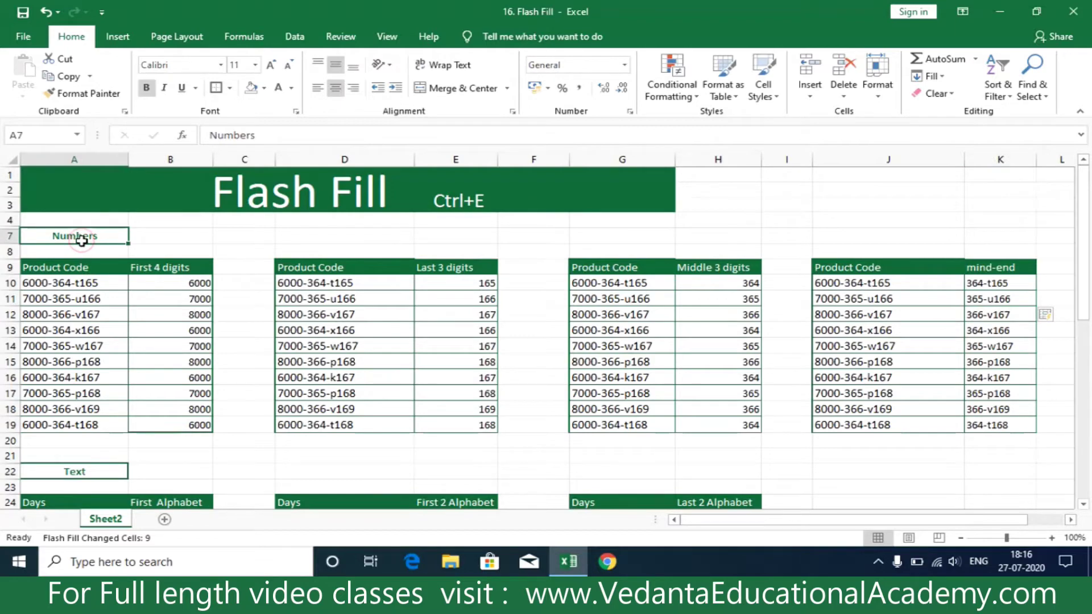
{"action": "scroll", "coordinate": [81, 240], "scroll_direction": "down", "scroll_amount": 6}
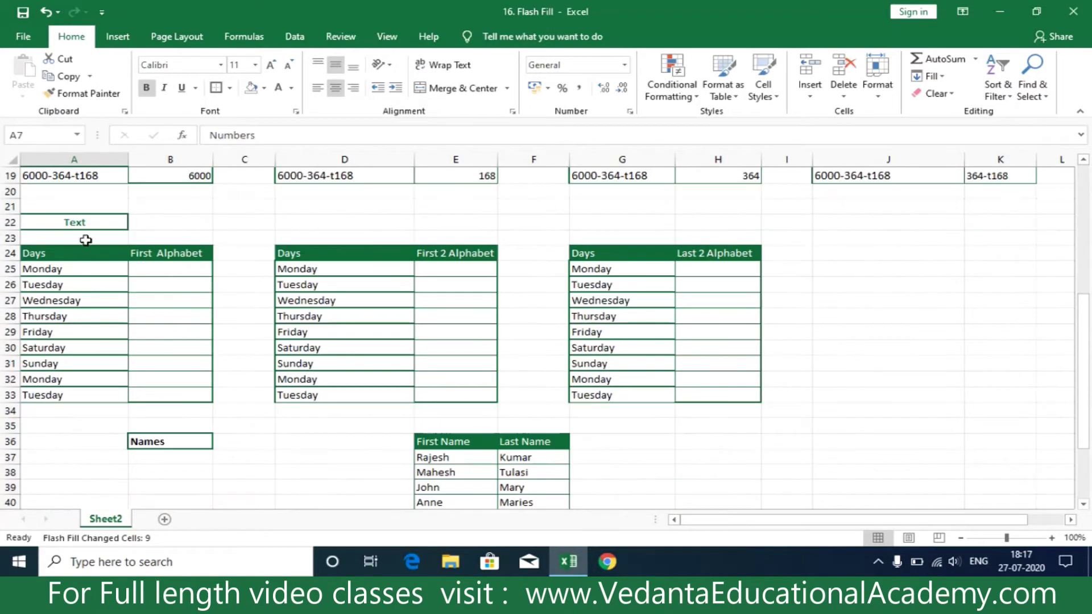
{"action": "left_click", "coordinate": [160, 273]}
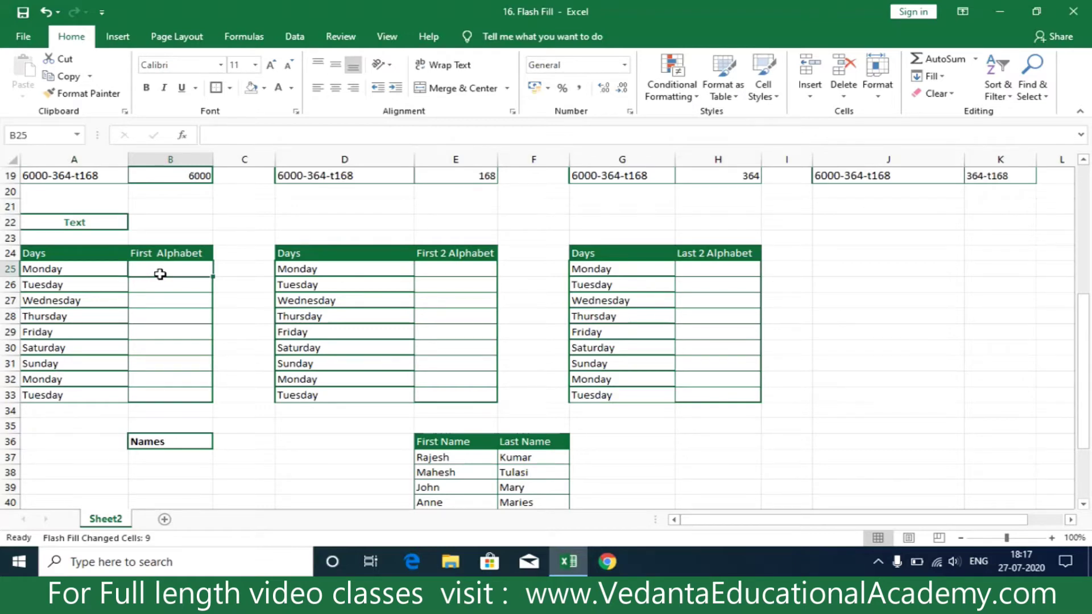
{"action": "type", "text": "M"}
{"action": "key", "text": "Return"}
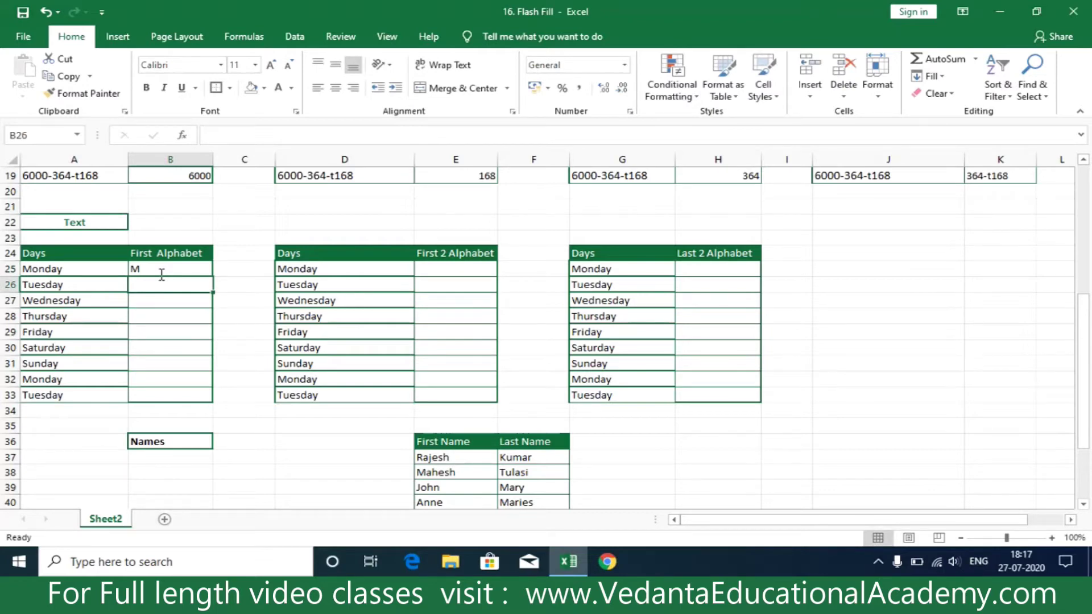
{"action": "key", "text": "ctrl+e"}
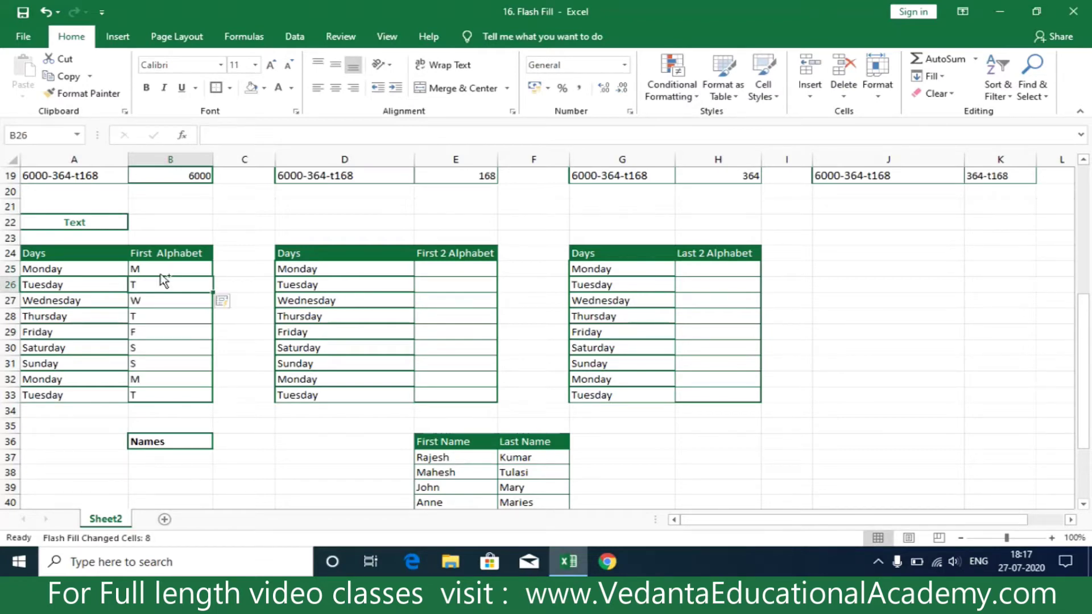
- Flash Fill the First 2 Alphabet column from the example Mo in E25
{"action": "left_click", "coordinate": [433, 265]}
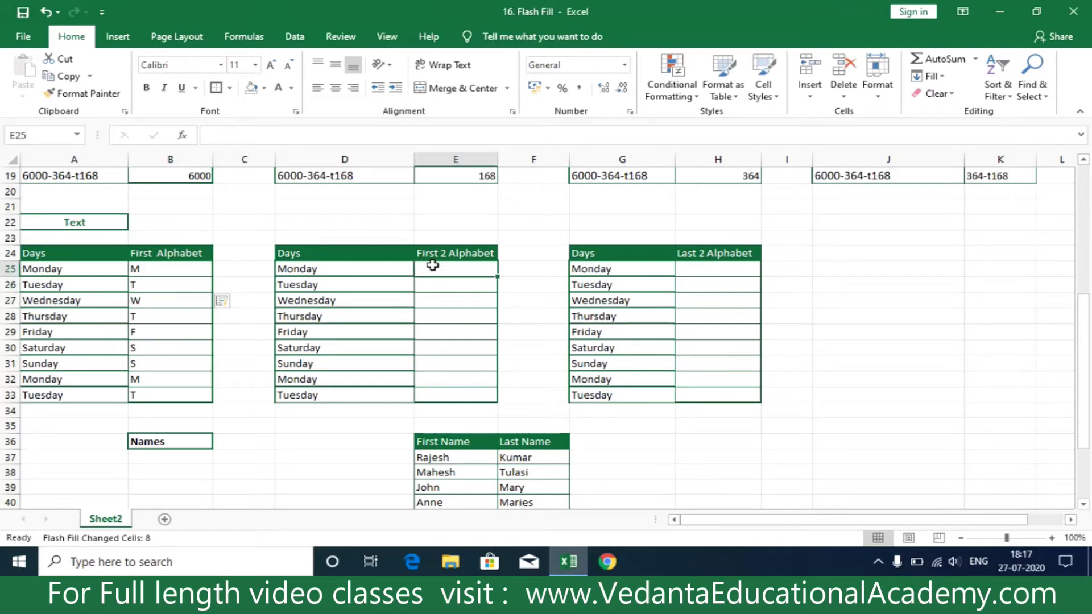
{"action": "type", "text": "Mo"}
{"action": "key", "text": "Return"}
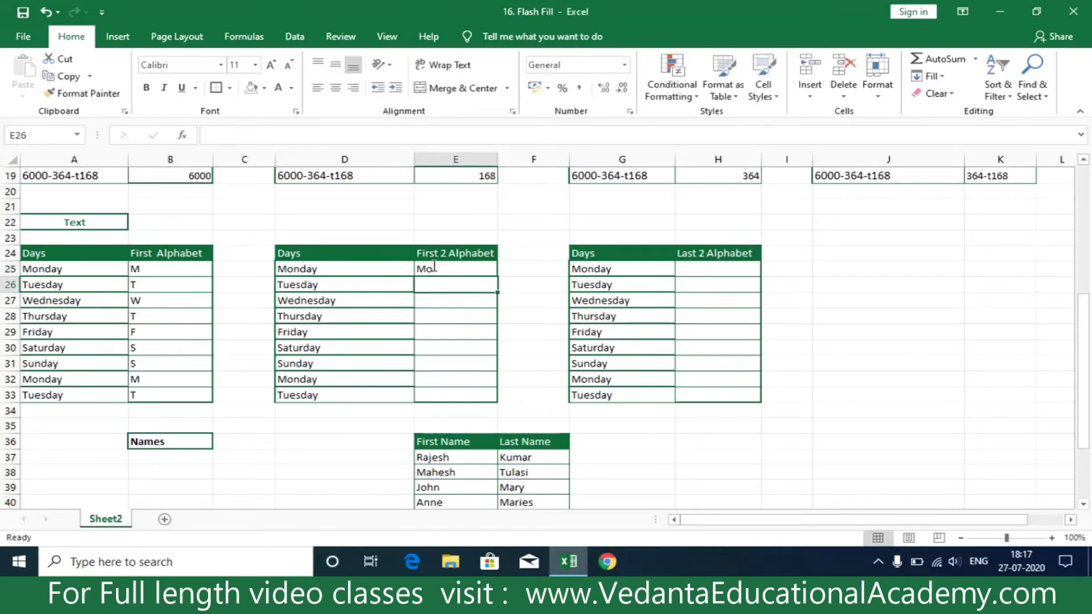
{"action": "key", "text": "ctrl+e"}
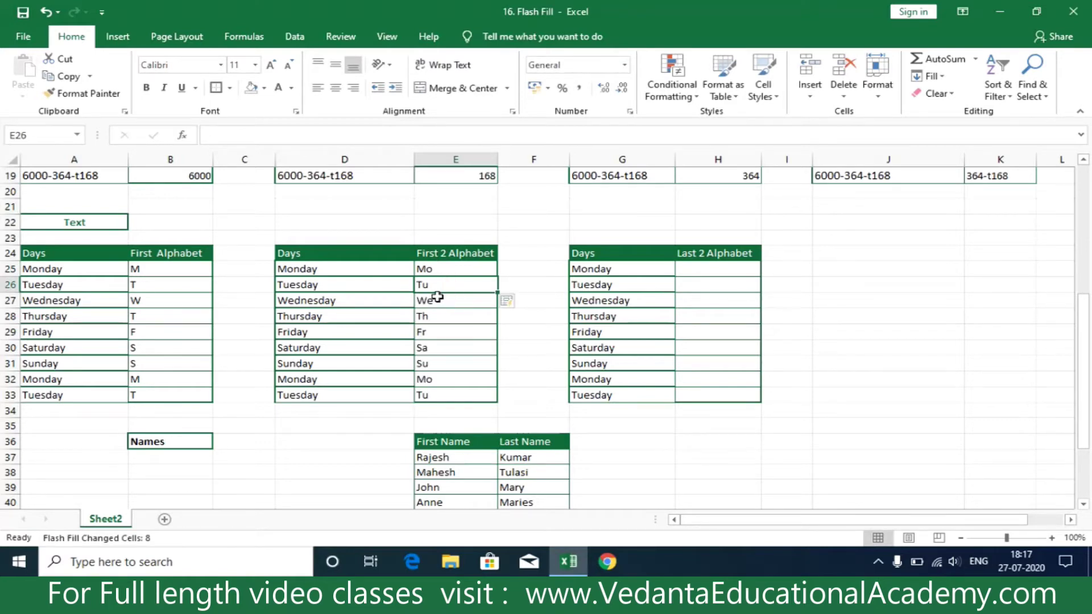
{"action": "left_click", "coordinate": [709, 275]}
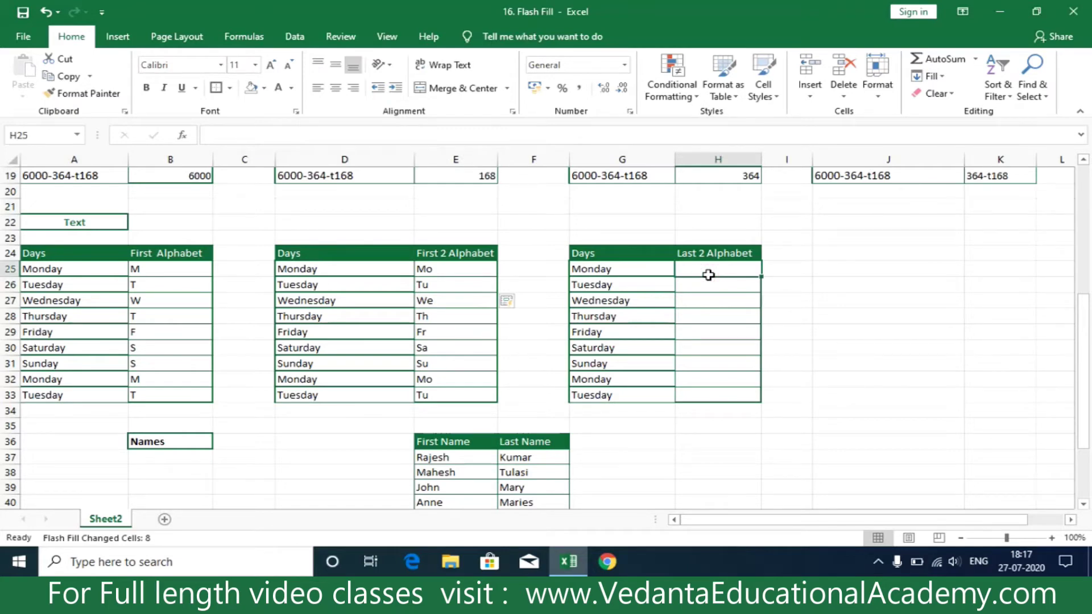
- Flash Fill the Last 2 Alphabet column from 'ay' in H25, then select the incorrect results
{"action": "type", "text": "ay"}
{"action": "key", "text": "Return"}
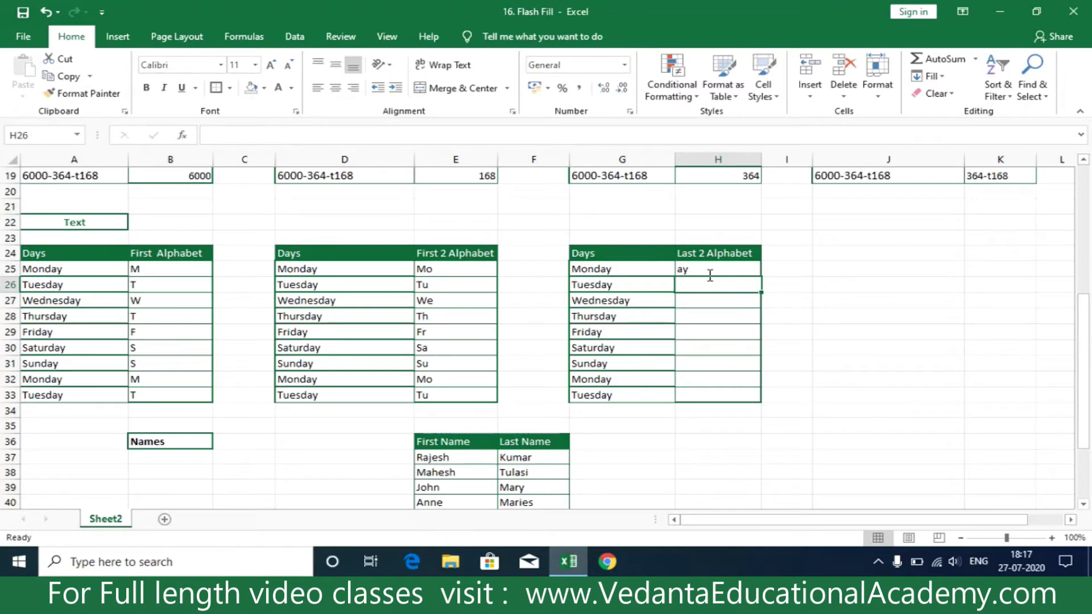
{"action": "key", "text": "ctrl+e"}
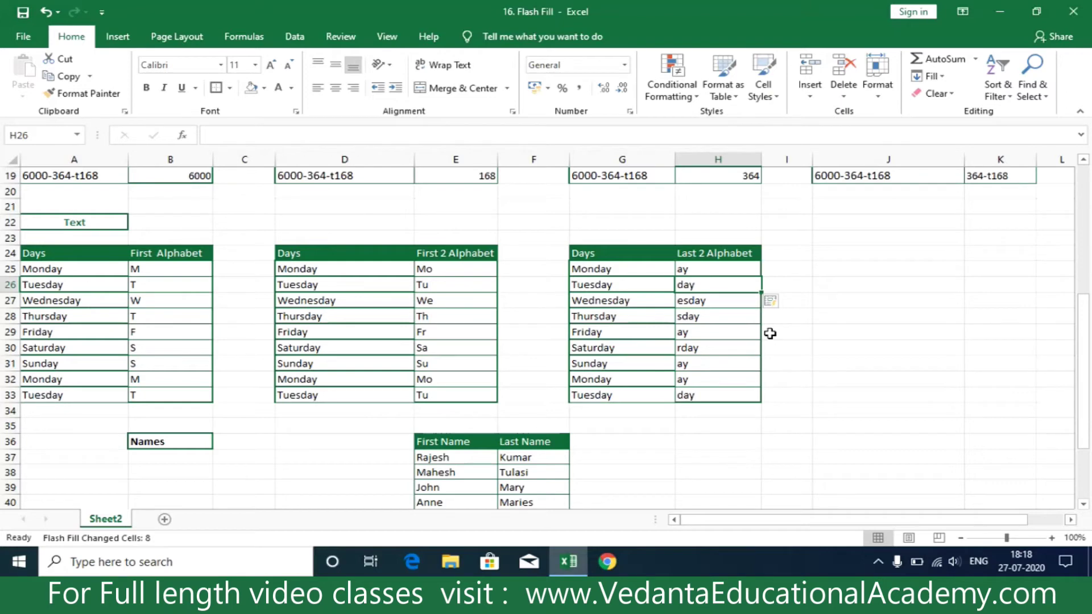
{"action": "left_click_drag", "start_coordinate": [699, 284], "coordinate": [708, 413]}
- Delete the wrong Last 2 Alphabet results, re-enter 'ay' in H26, and Flash Fill the column
{"action": "key", "text": "Delete"}
{"action": "left_click", "coordinate": [956, 378]}
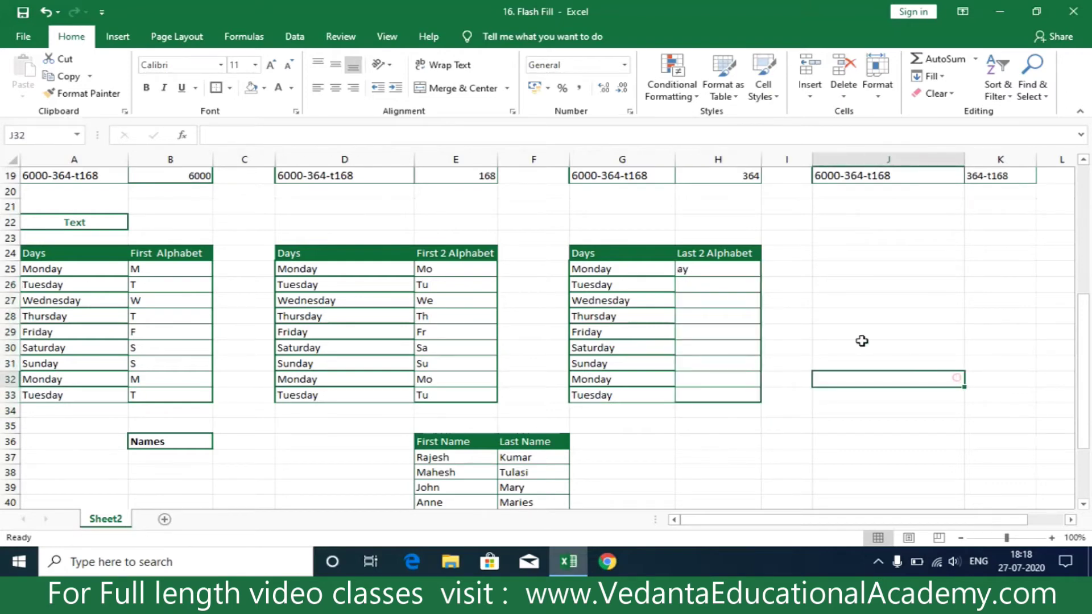
{"action": "left_click", "coordinate": [707, 285]}
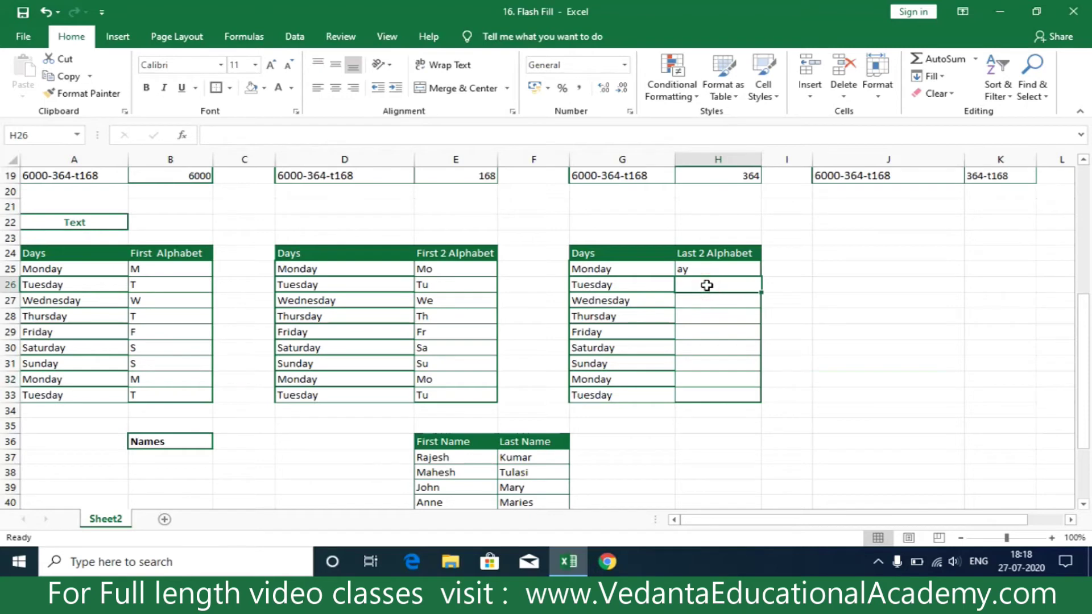
{"action": "type", "text": "ay"}
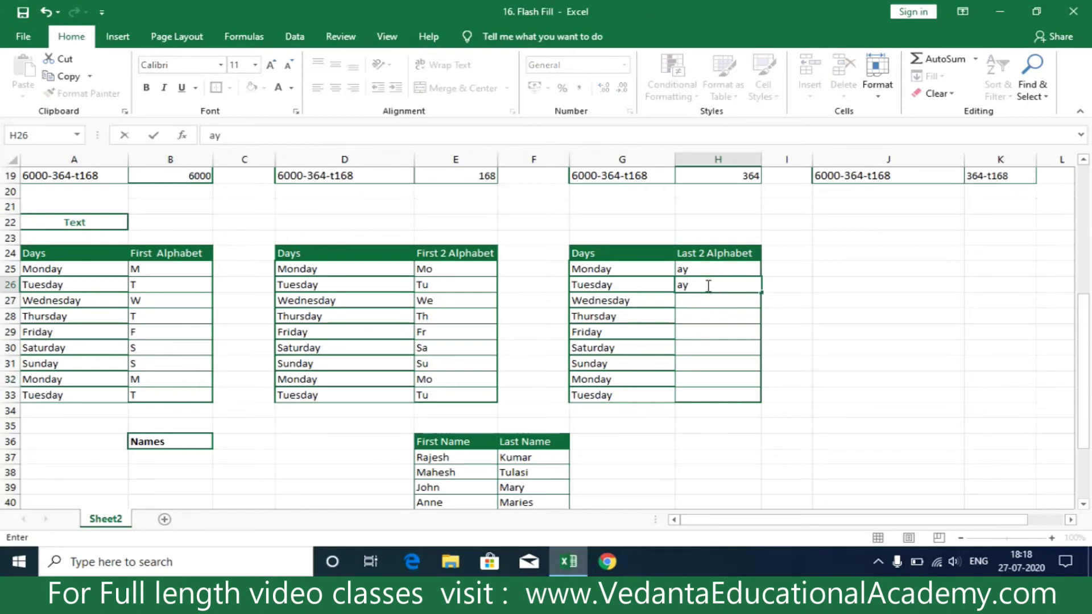
{"action": "key", "text": "Return"}
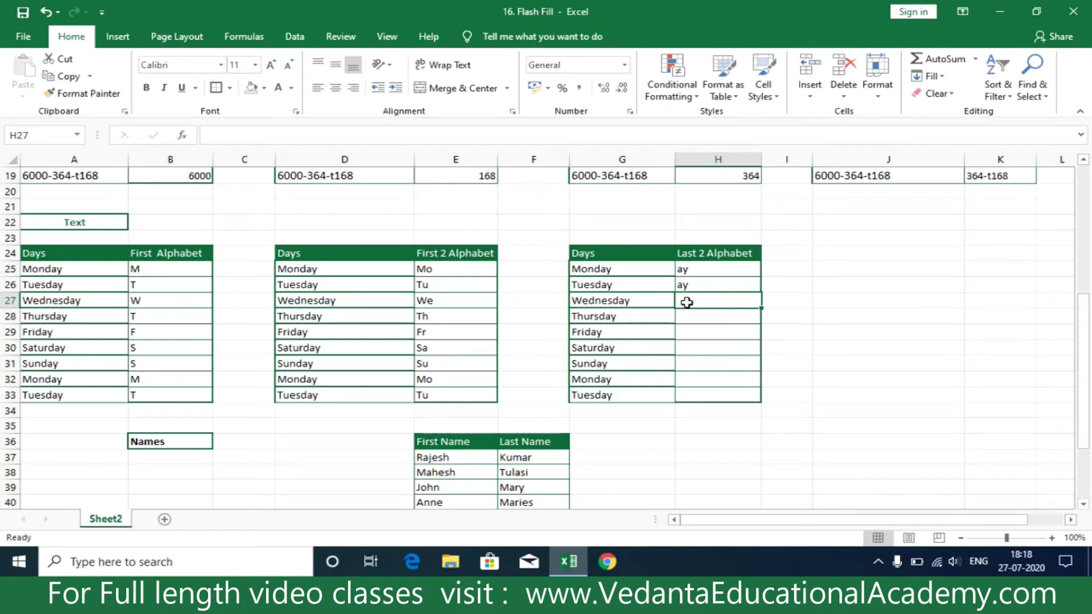
{"action": "key", "text": "ctrl+e"}
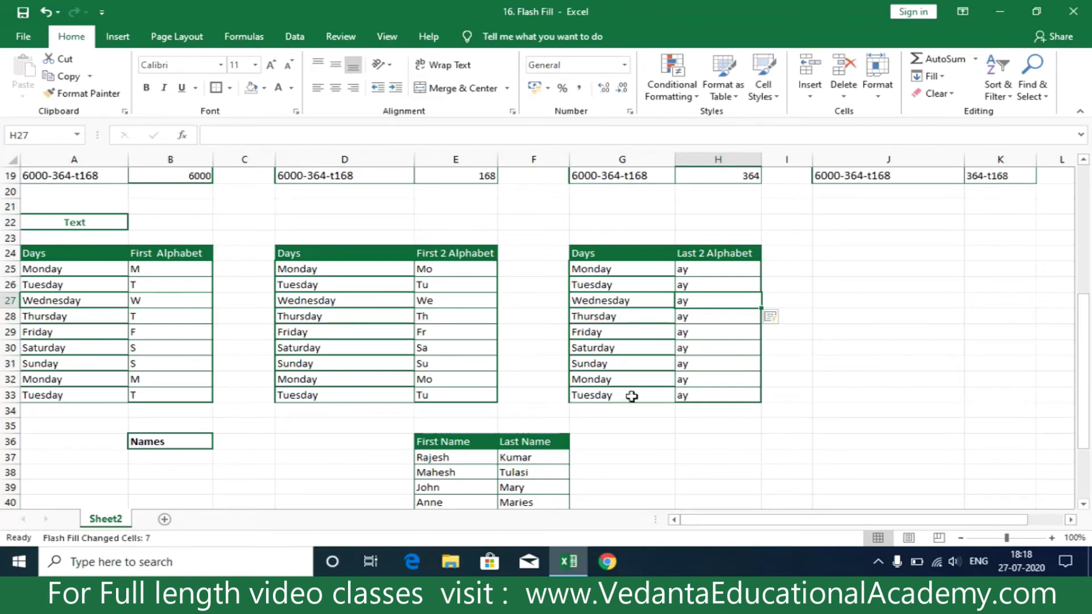
{"action": "scroll", "coordinate": [398, 398], "scroll_direction": "down", "scroll_amount": 3}
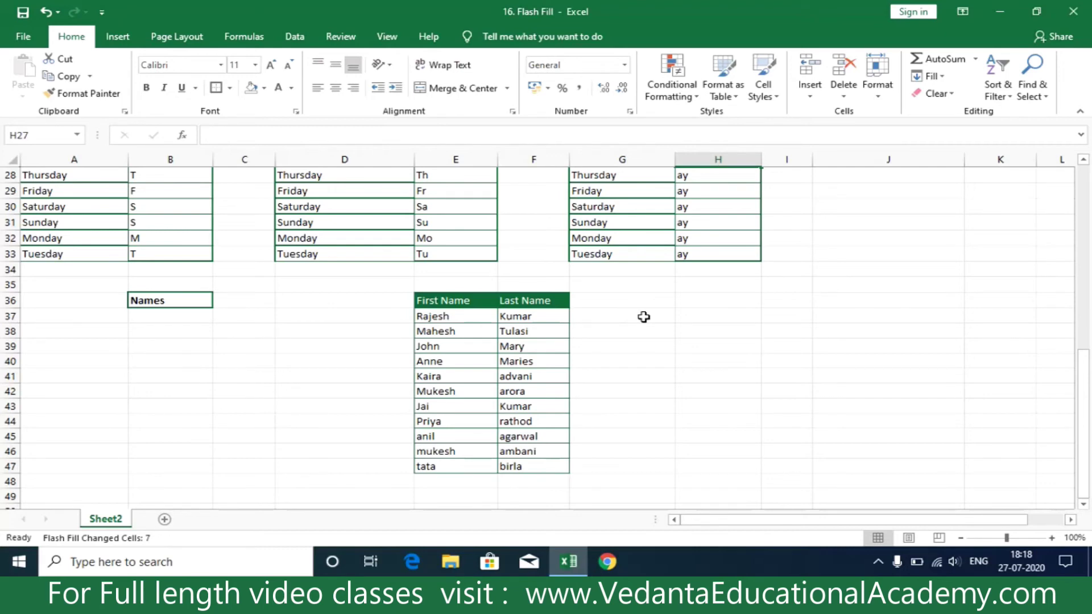
- Enter a combined full-name example beside the first name row and Flash Fill the column
{"action": "left_click", "coordinate": [644, 317]}
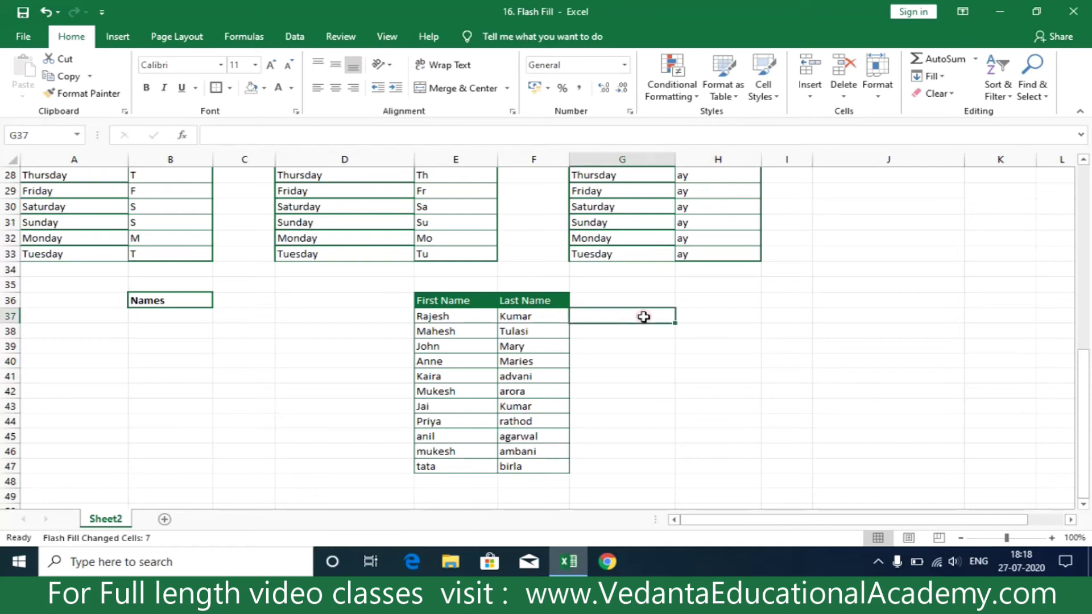
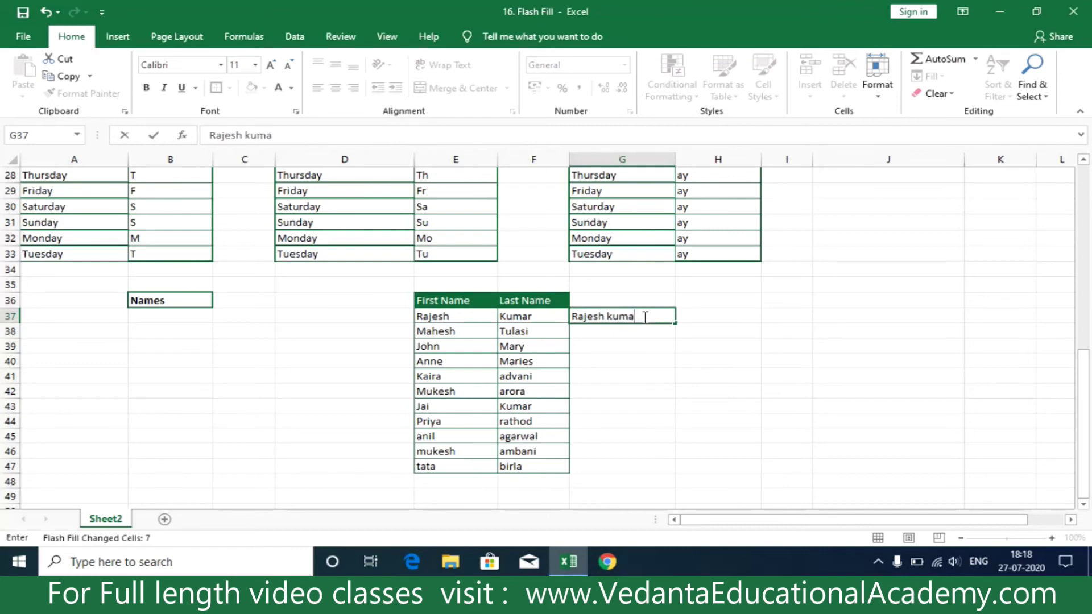
{"action": "key", "text": "Return"}
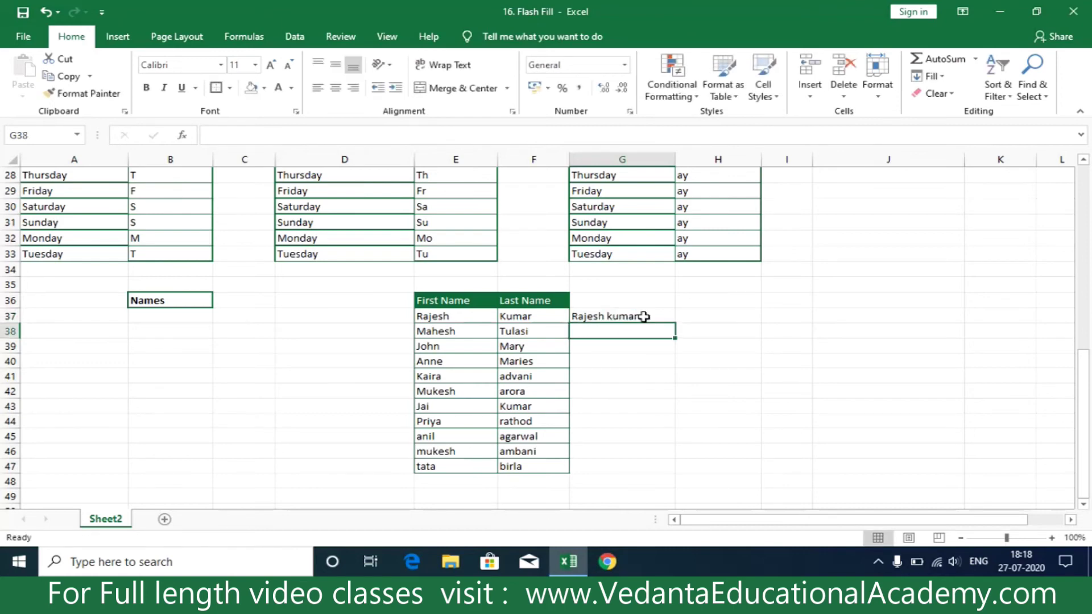
{"action": "key", "text": "ctrl+e"}
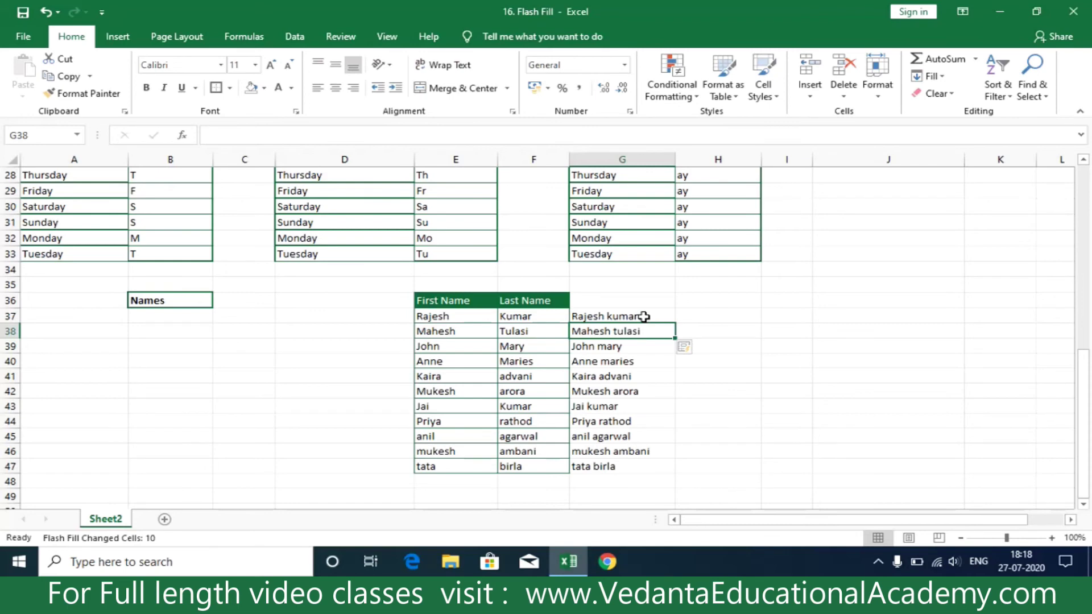
- Undo the Flash Fill and delete the full-name example, leaving the column empty
{"action": "key", "text": "ctrl+z"}
{"action": "left_click", "coordinate": [645, 316]}
{"action": "key", "text": "Delete"}
{"action": "left_click", "coordinate": [645, 365]}
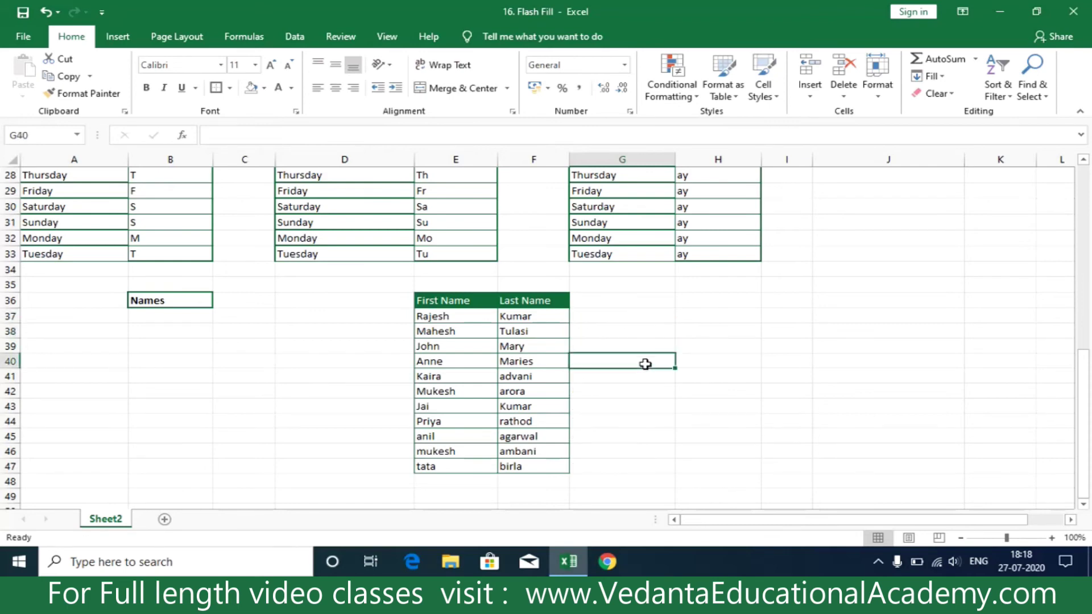
- Enter the first full name as uppercase first name plus lowercase last name in G37, then Flash Fill the column
{"action": "left_click", "coordinate": [647, 316]}
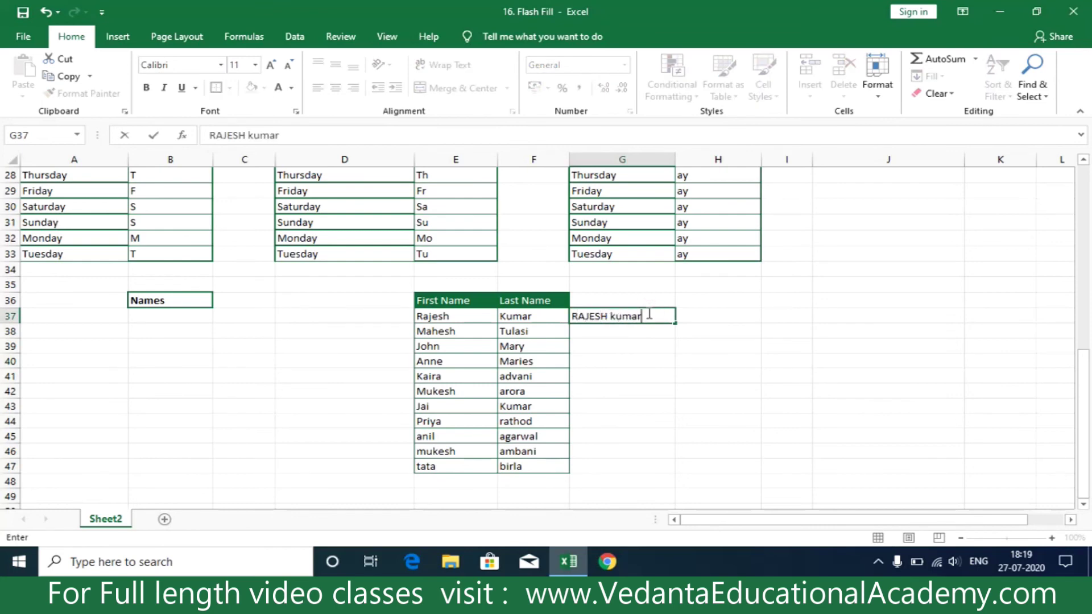
{"action": "key", "text": "Return"}
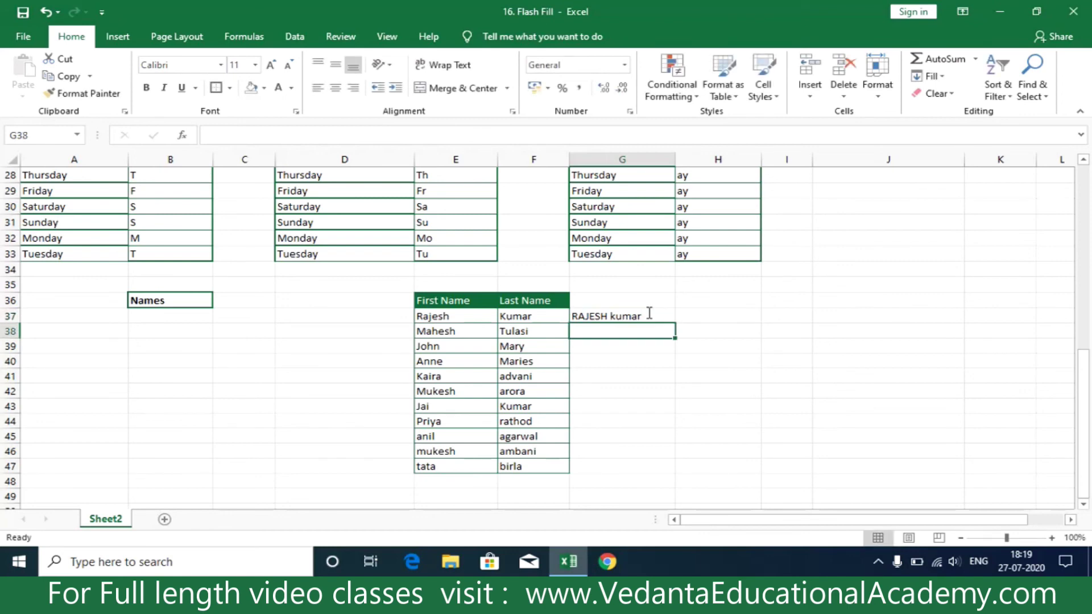
{"action": "key", "text": "ctrl+e"}
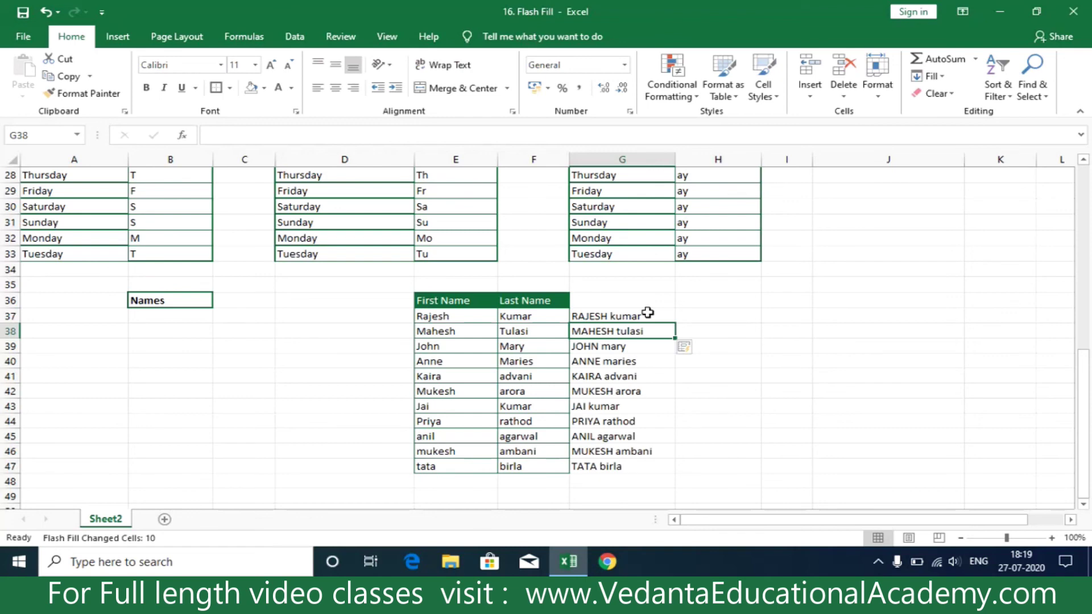